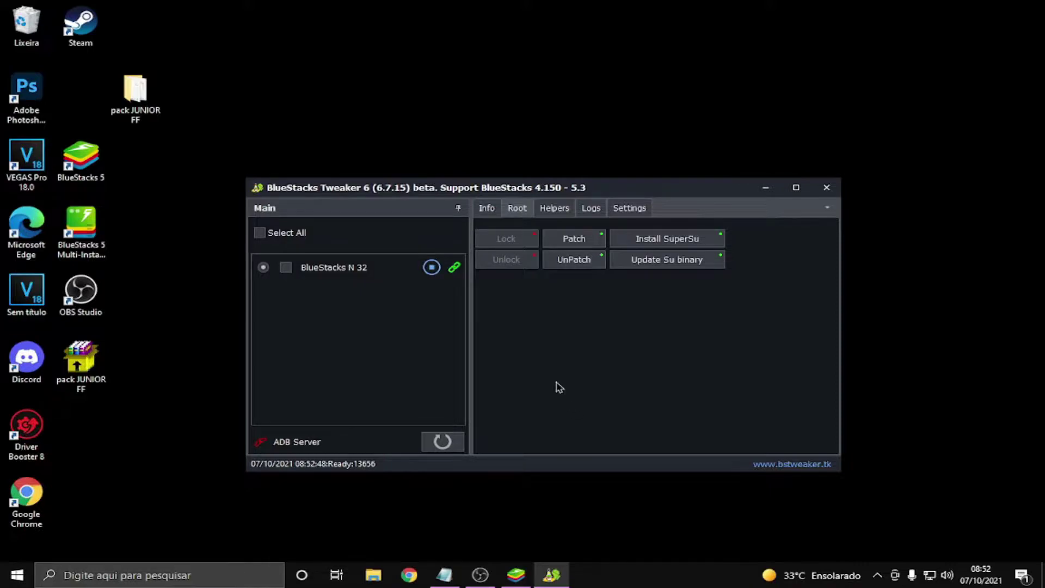
Stop the BlueStacks N 32 instance, then run the root Lock and Unlock operations on it
click(432, 277)
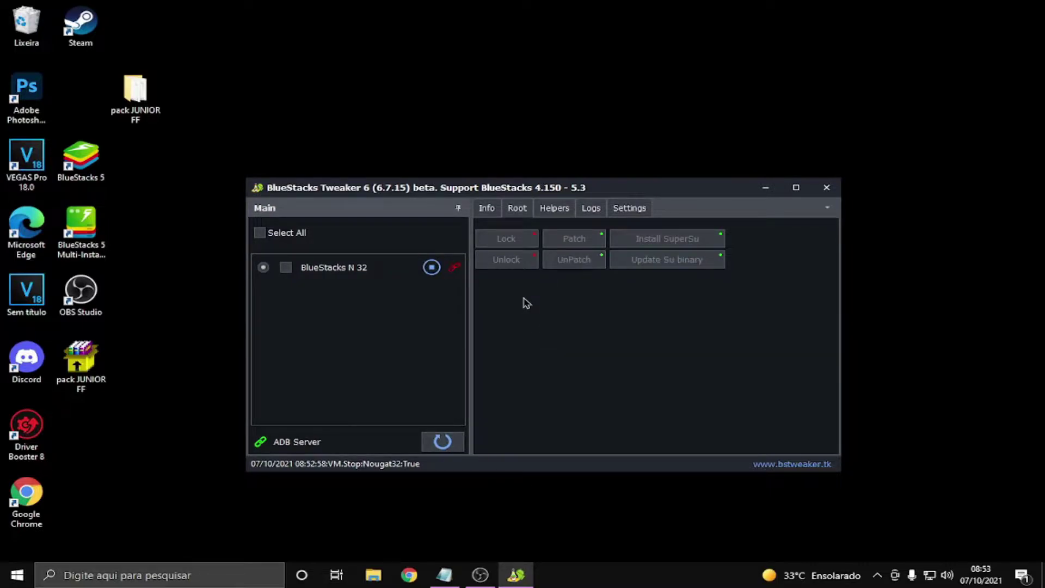
click(506, 239)
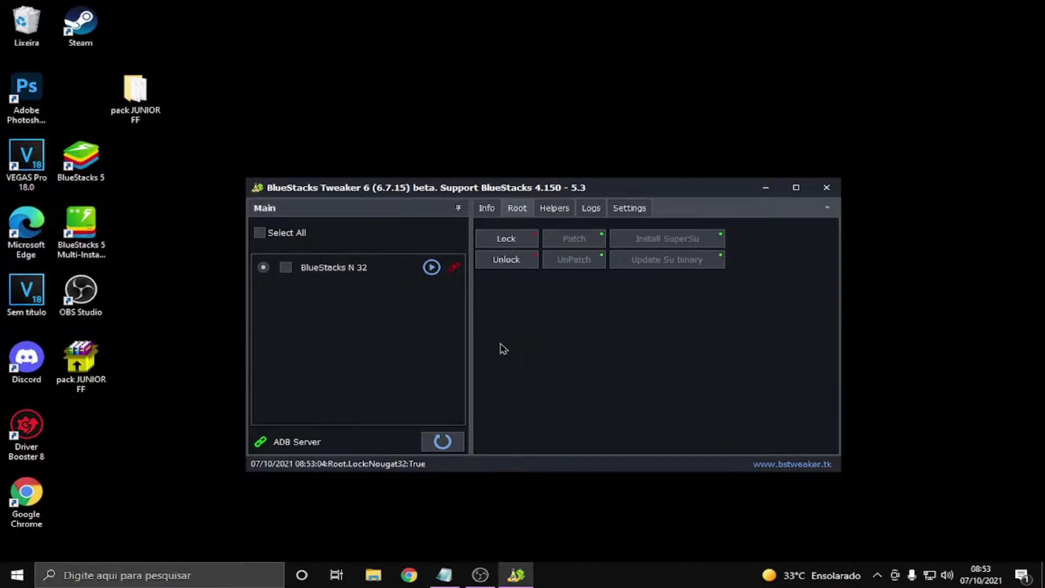
click(506, 260)
click(540, 335)
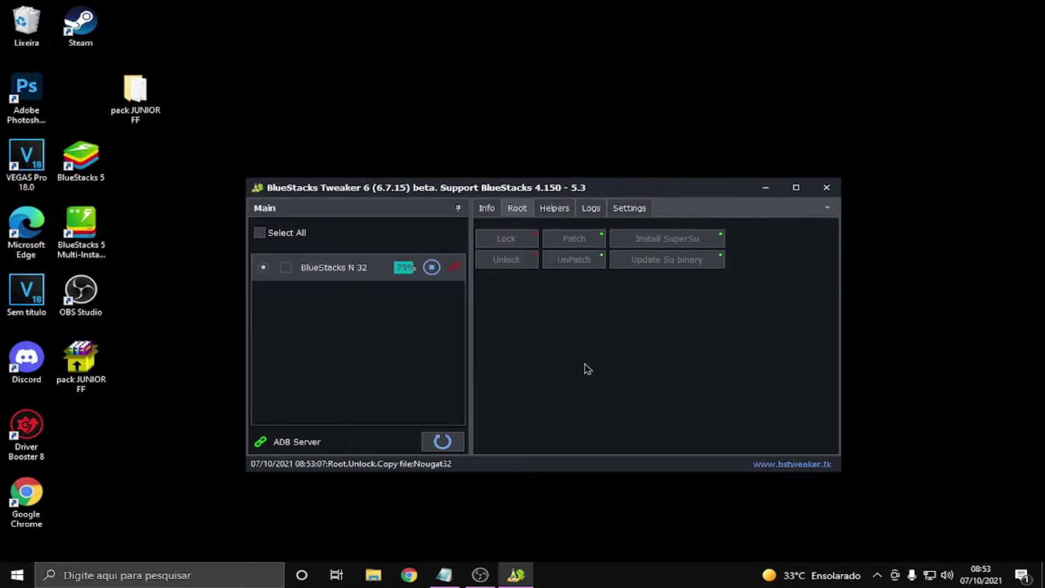
Start the BlueStacks N 32 instance and bring BlueStacks Tweaker back in front of the emulator
click(431, 266)
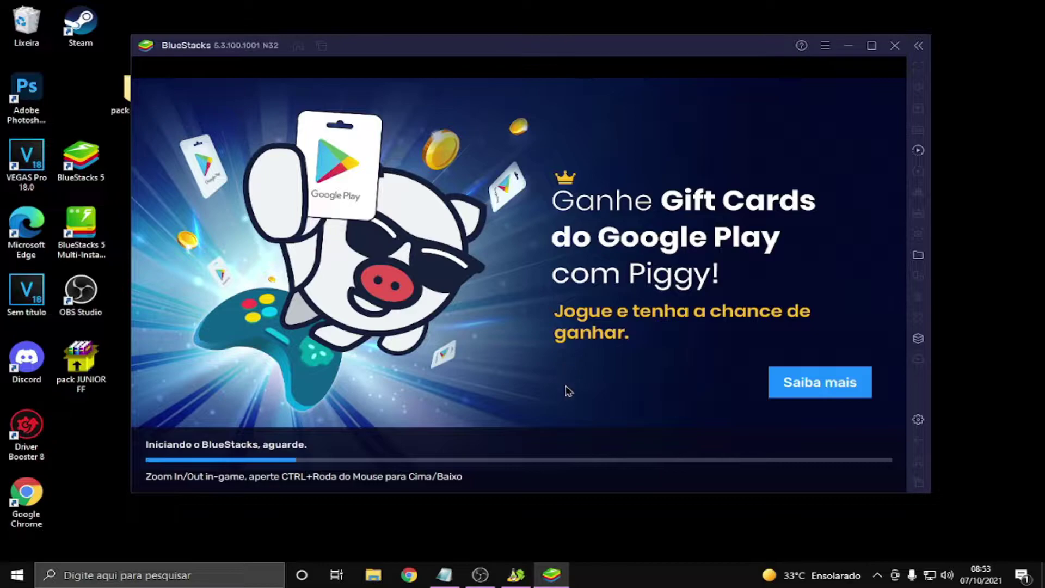
click(516, 573)
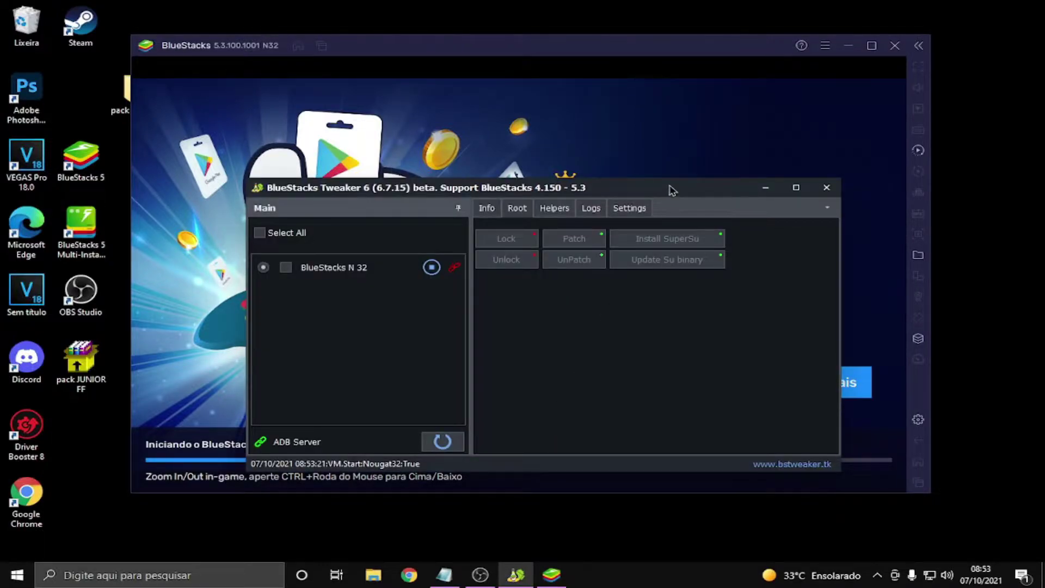
drag(667, 190, 710, 136)
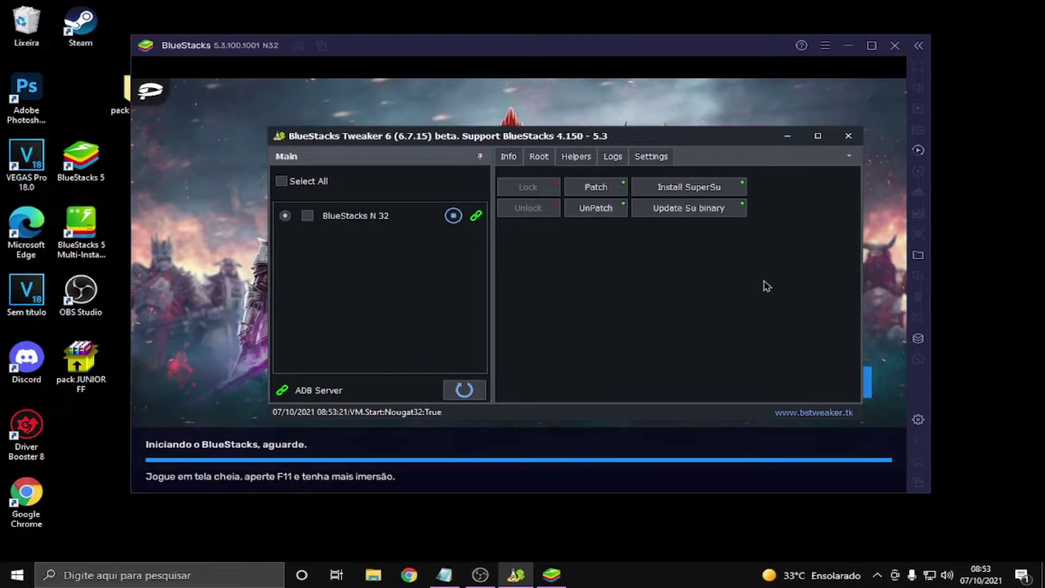
Switch to the BlueStacks emulator and uninstall the SuperSU app from its home screen
click(562, 576)
right_click(827, 152)
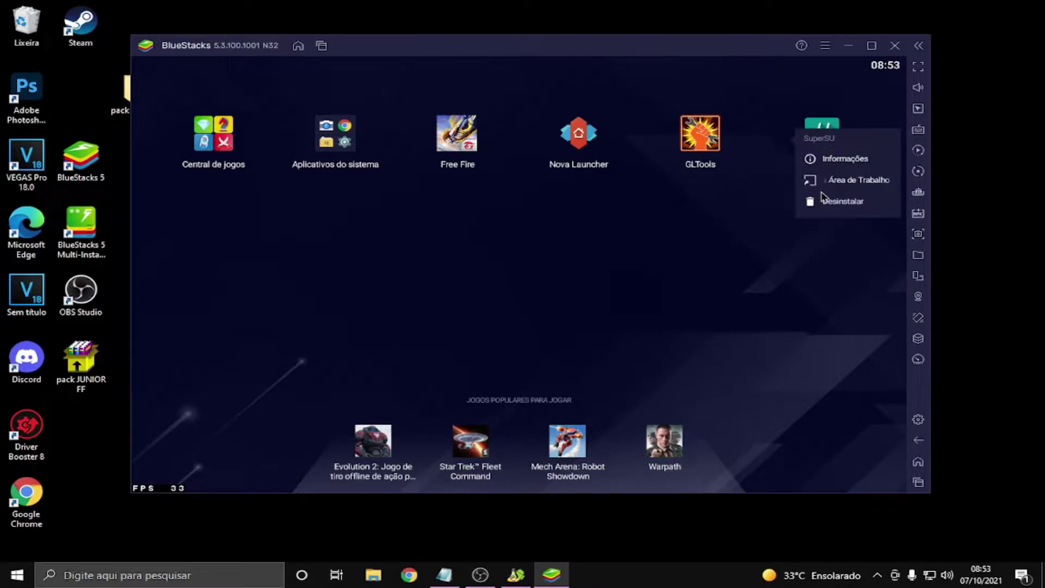
click(823, 203)
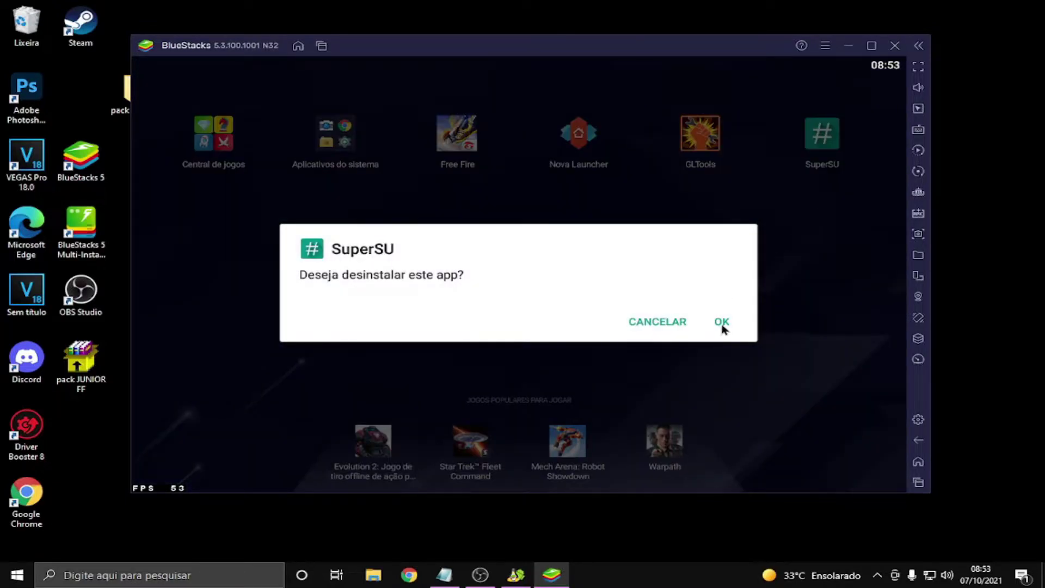
click(723, 322)
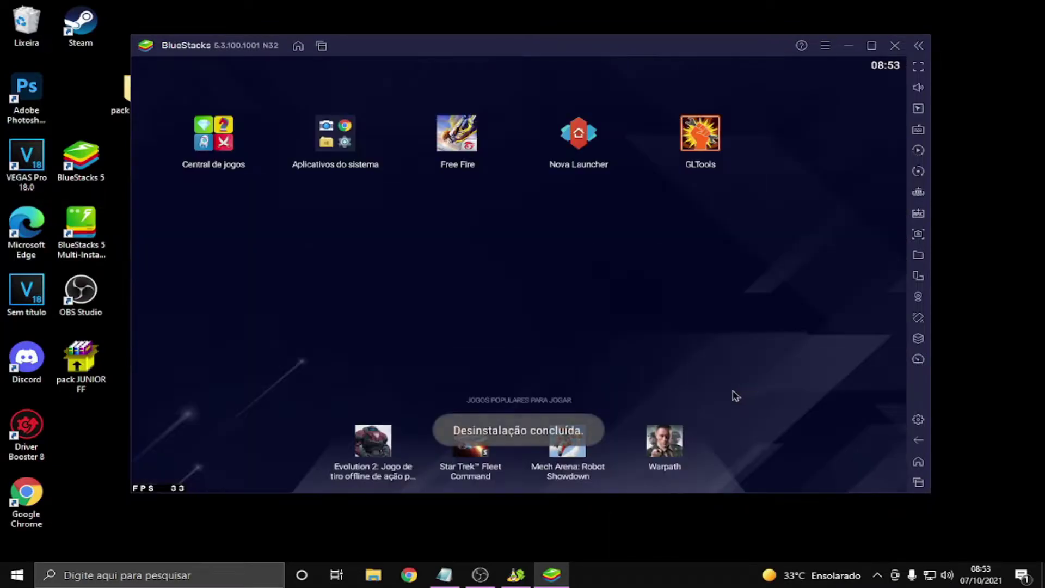
Switch to BlueStacks Tweaker, install SuperSu on the running instance and update its Su binary
click(515, 574)
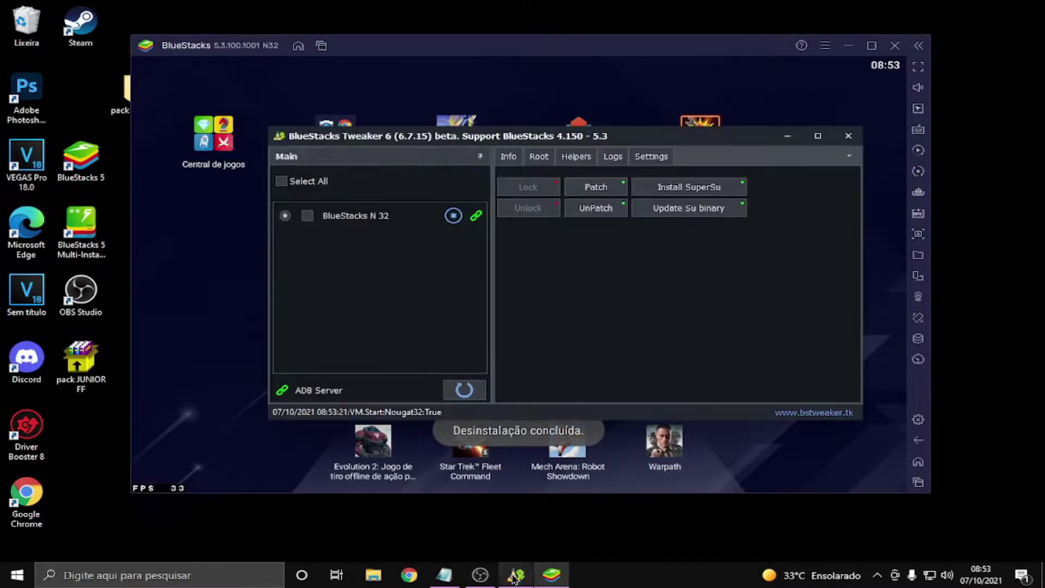
click(705, 190)
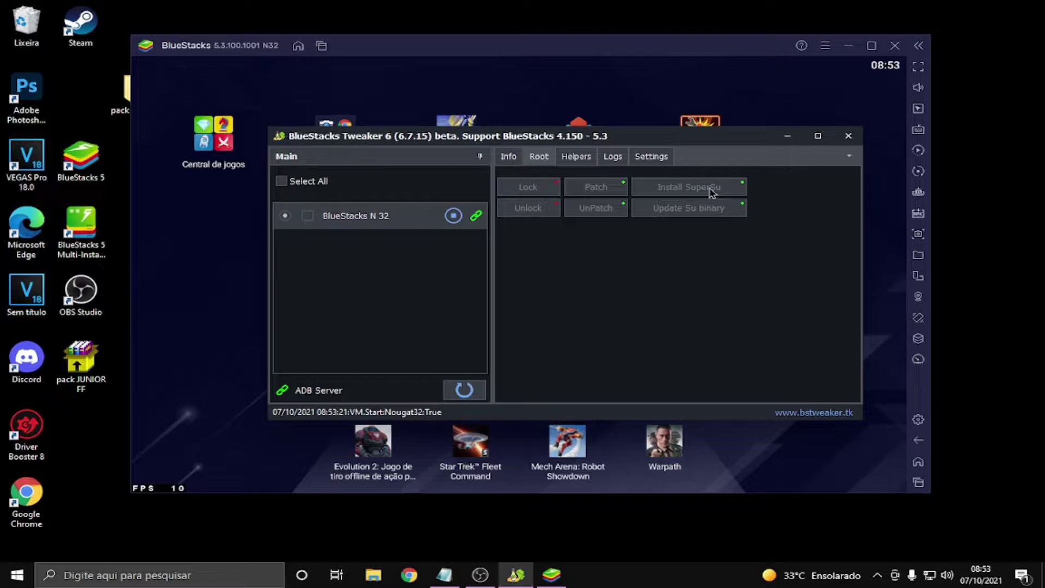
drag(736, 142, 695, 196)
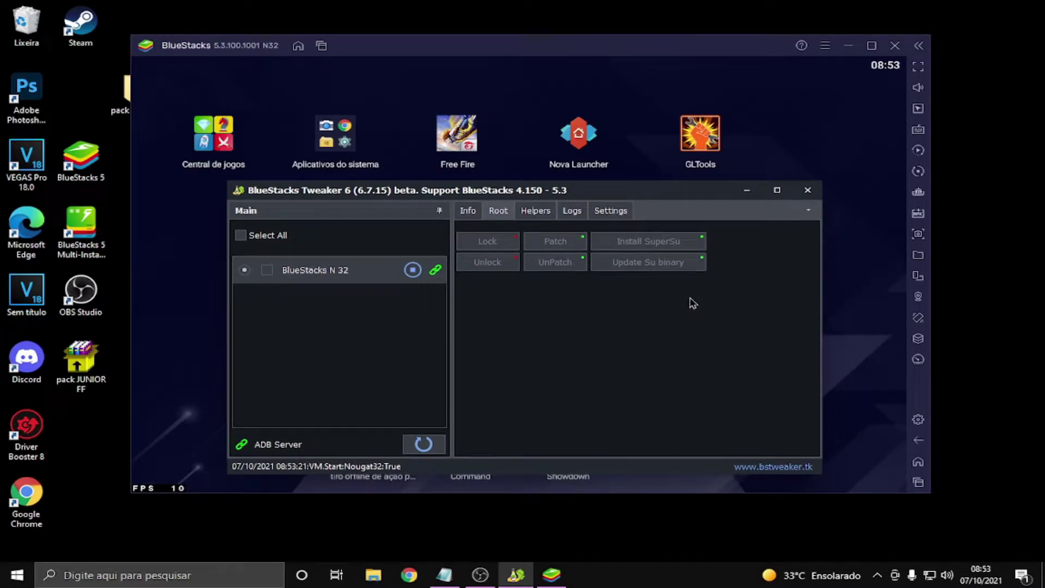
click(648, 261)
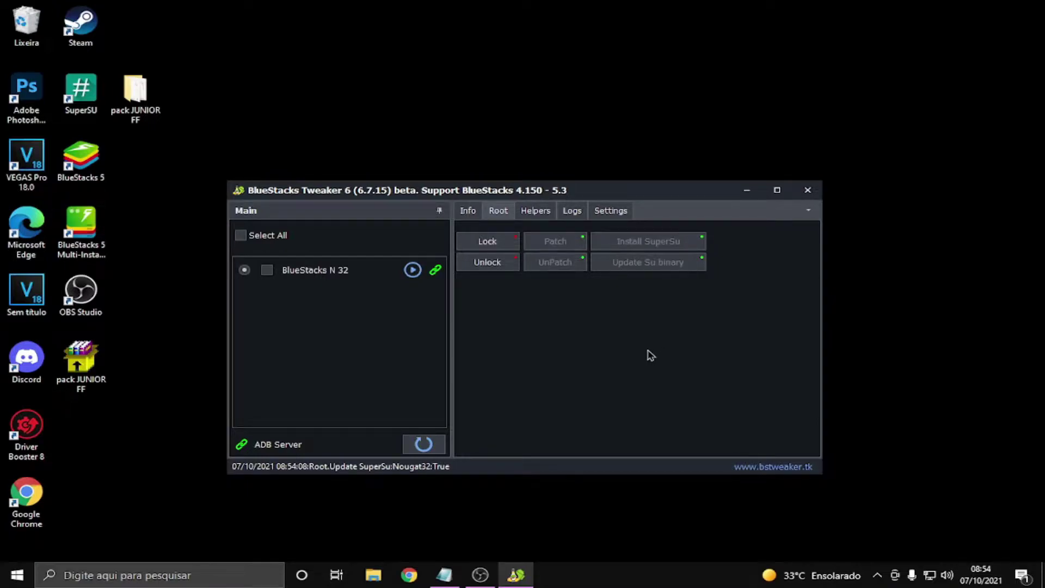
Start the BlueStacks N 32 instance again and minimize BlueStacks Tweaker once the instance is connected
click(412, 270)
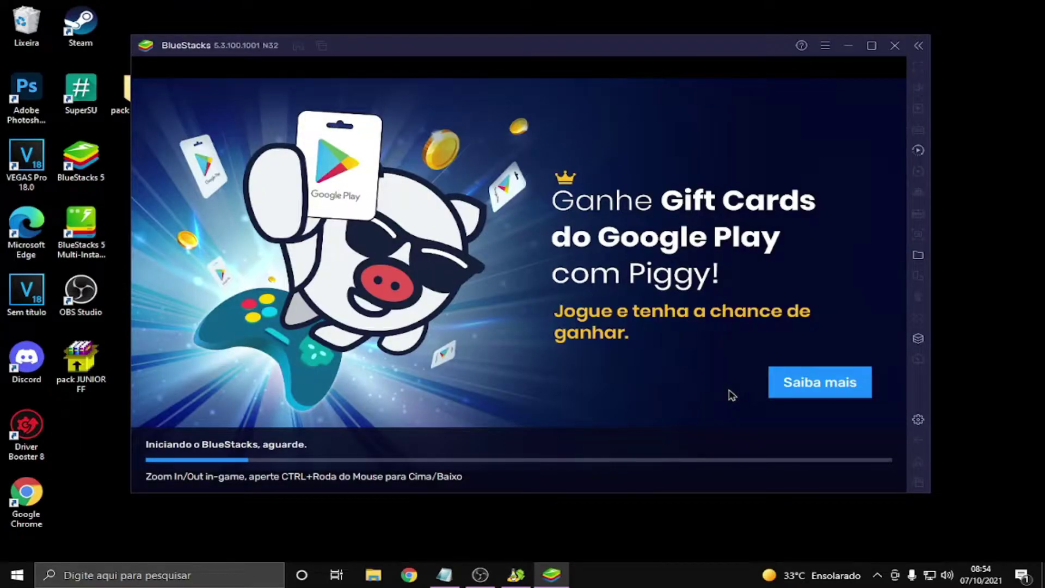
click(516, 574)
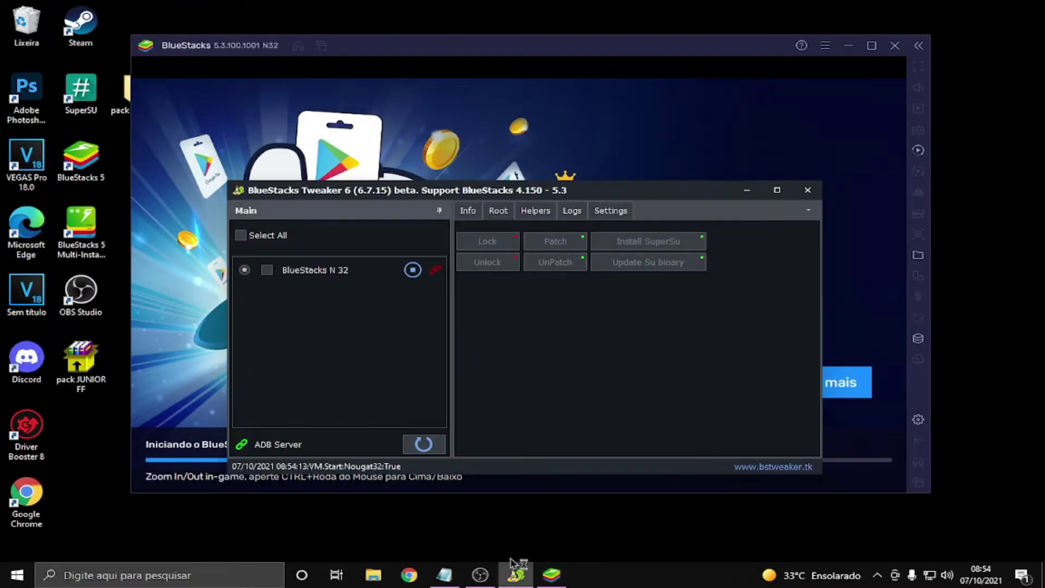
drag(721, 194, 744, 150)
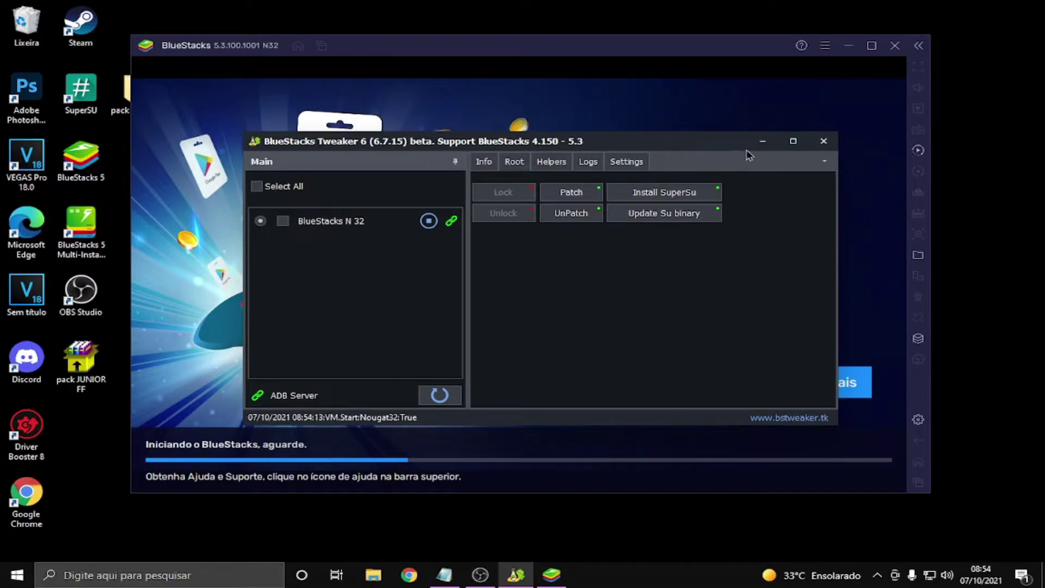
click(762, 144)
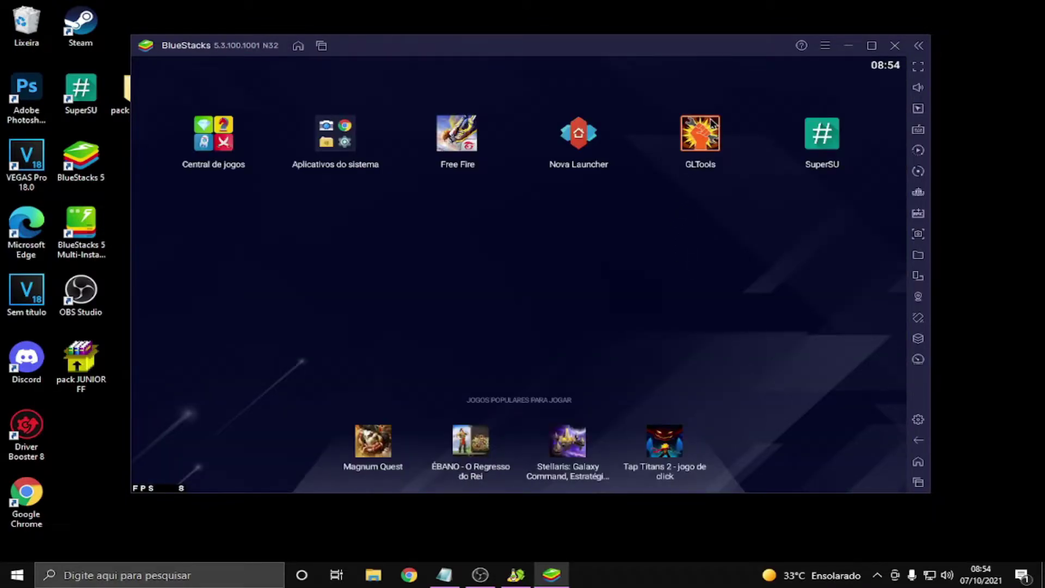
Uninstall GLTools and Nova Launcher from the emulator's home screen
right_click(712, 124)
click(767, 205)
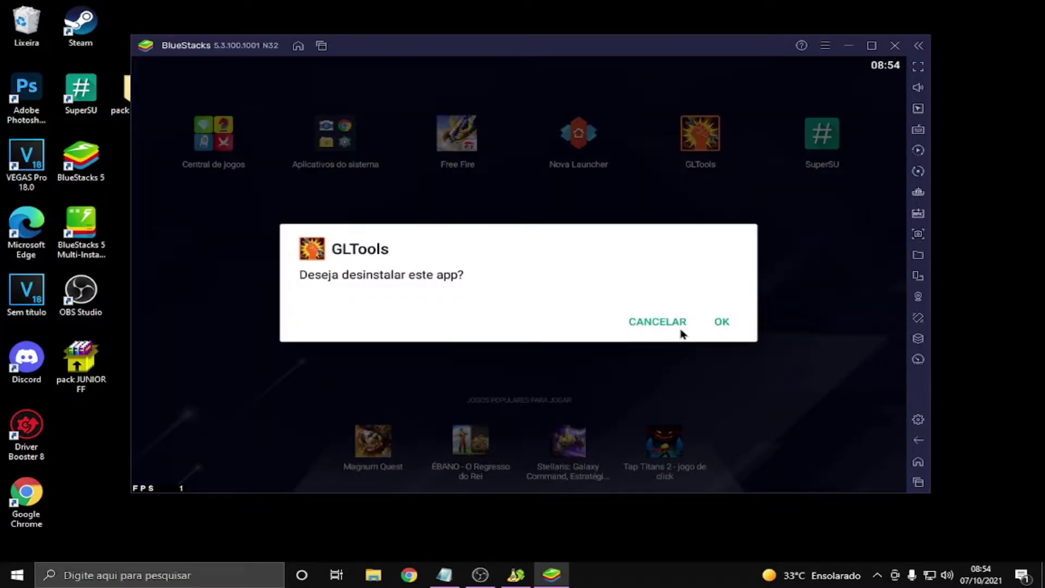
click(722, 322)
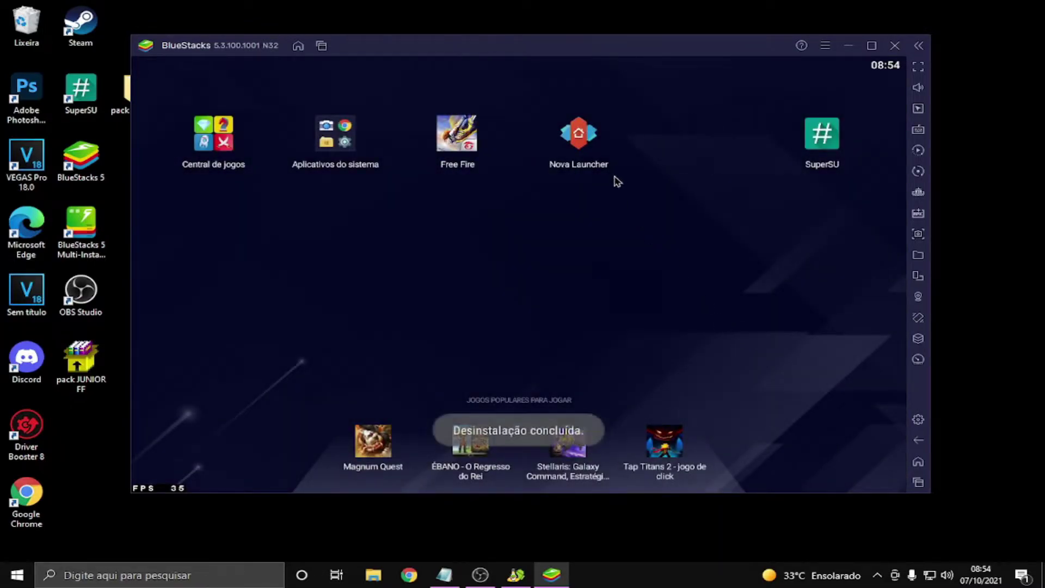
right_click(585, 150)
click(644, 211)
click(717, 324)
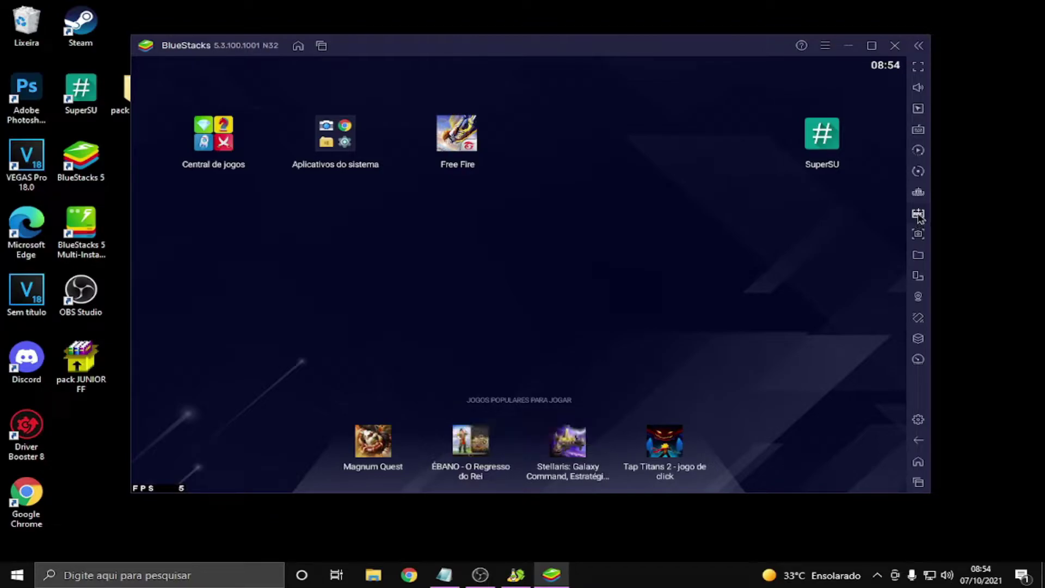
Install the Nova+Launcher-Prime-MEmu APK from the pack JUNIOR FF folder on the desktop (Área de Trabalho)
click(918, 213)
click(188, 153)
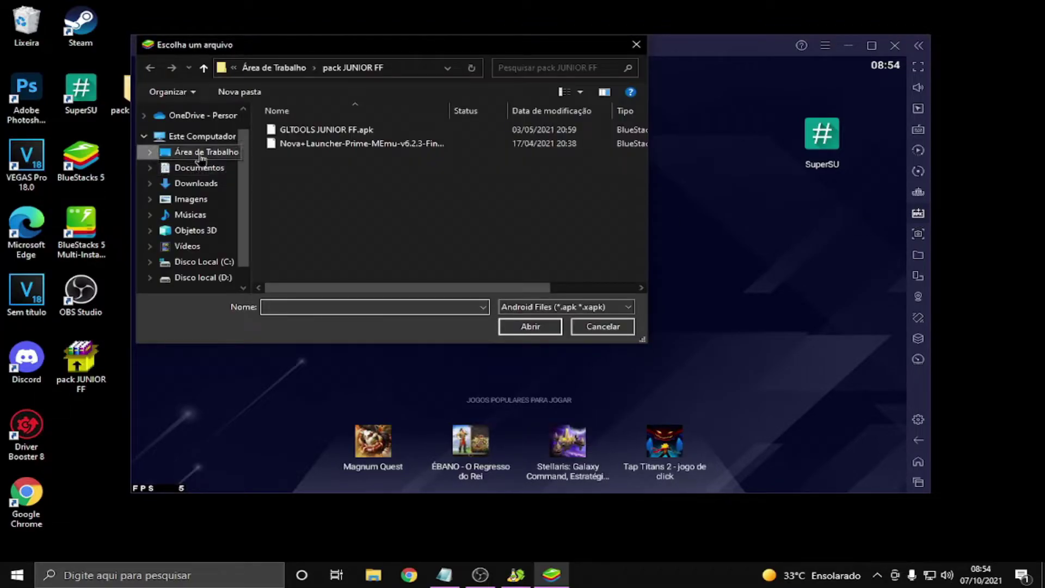
double_click(317, 137)
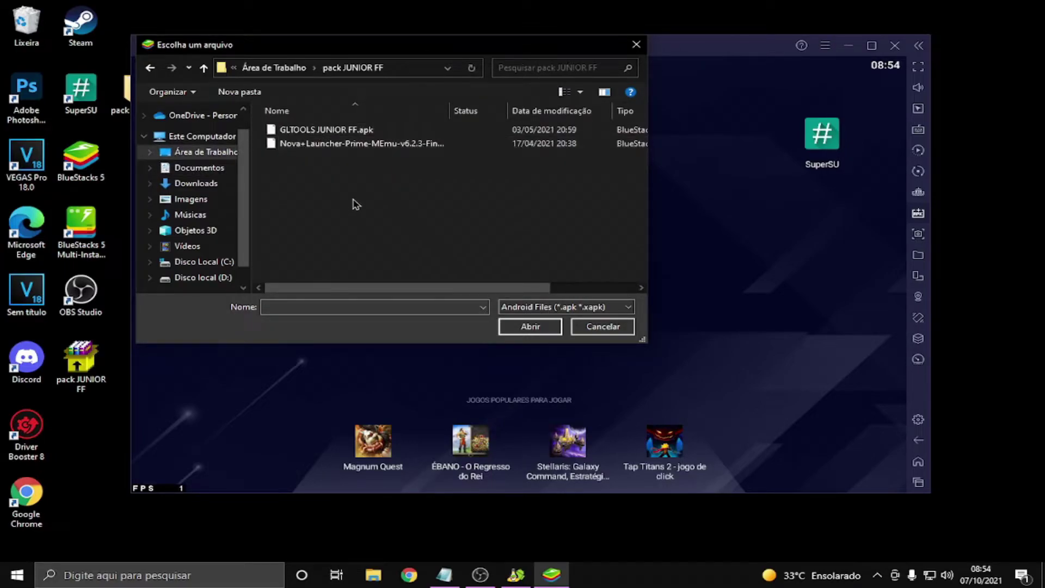
click(370, 143)
click(518, 327)
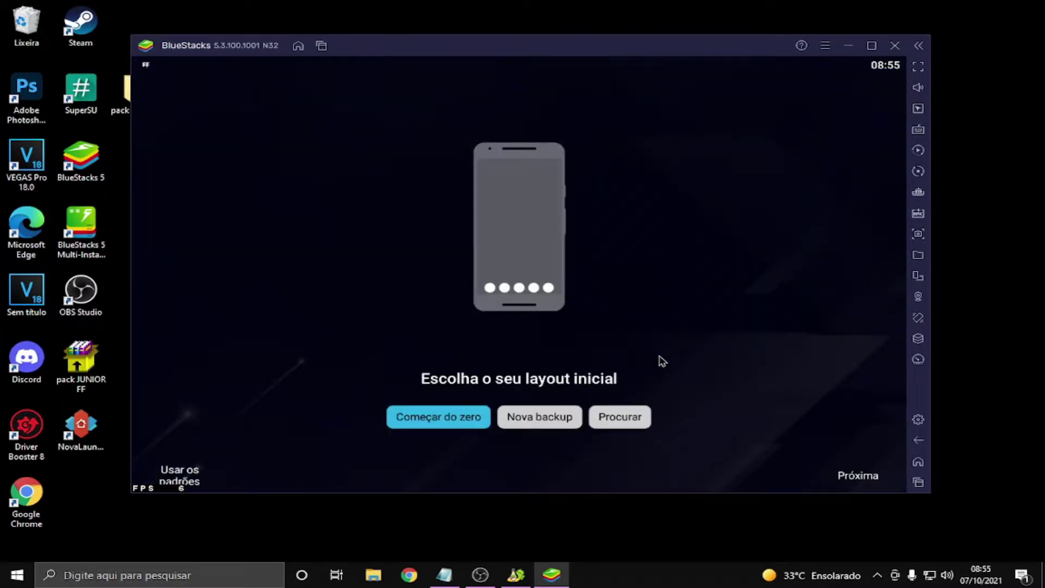
Complete Nova Launcher's initial setup with the preselected Começar do zero layout, then launch it and open its app drawer
click(852, 478)
click(854, 479)
click(856, 478)
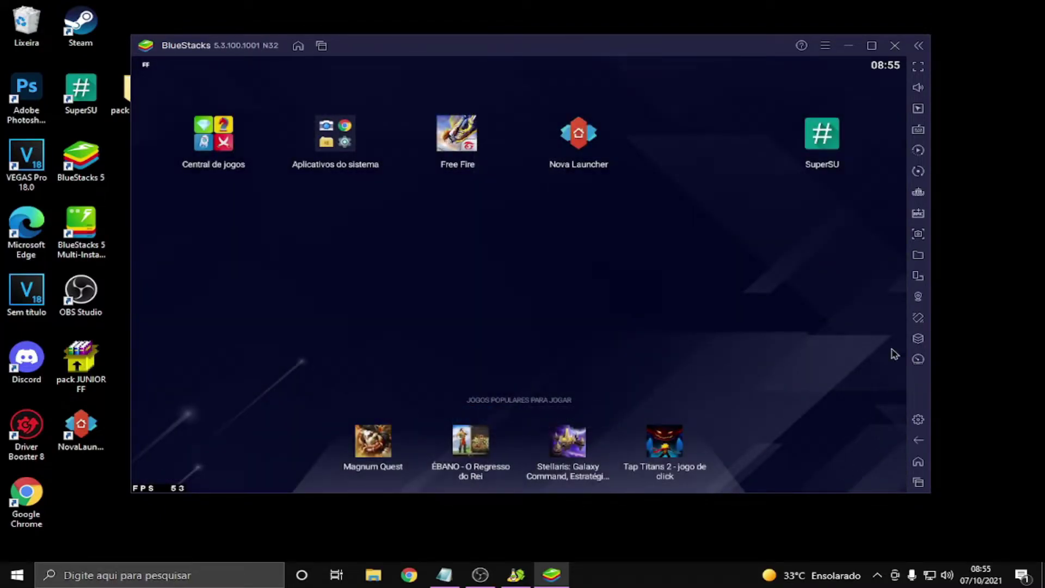
click(579, 152)
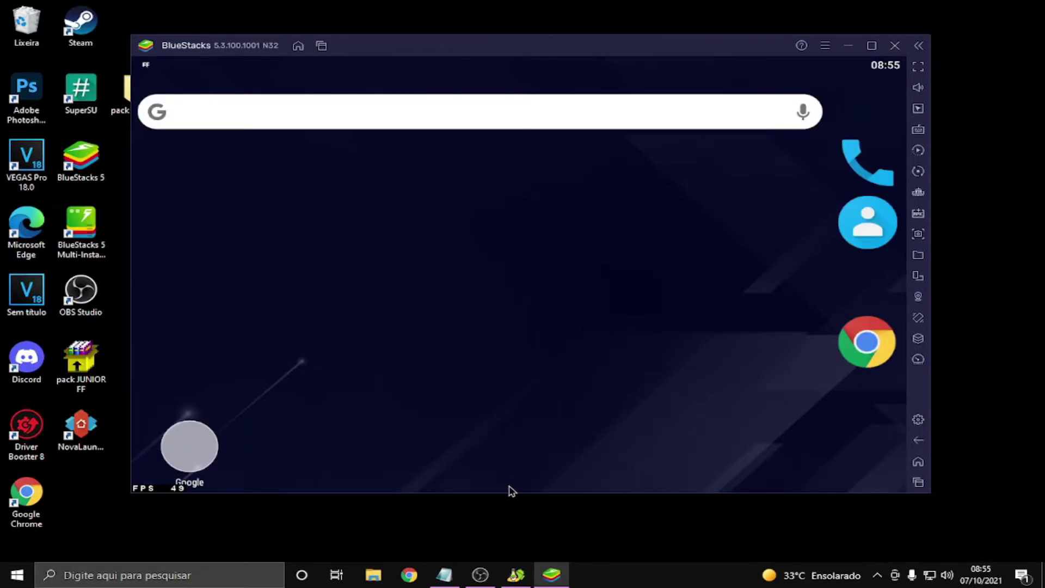
drag(511, 490, 511, 326)
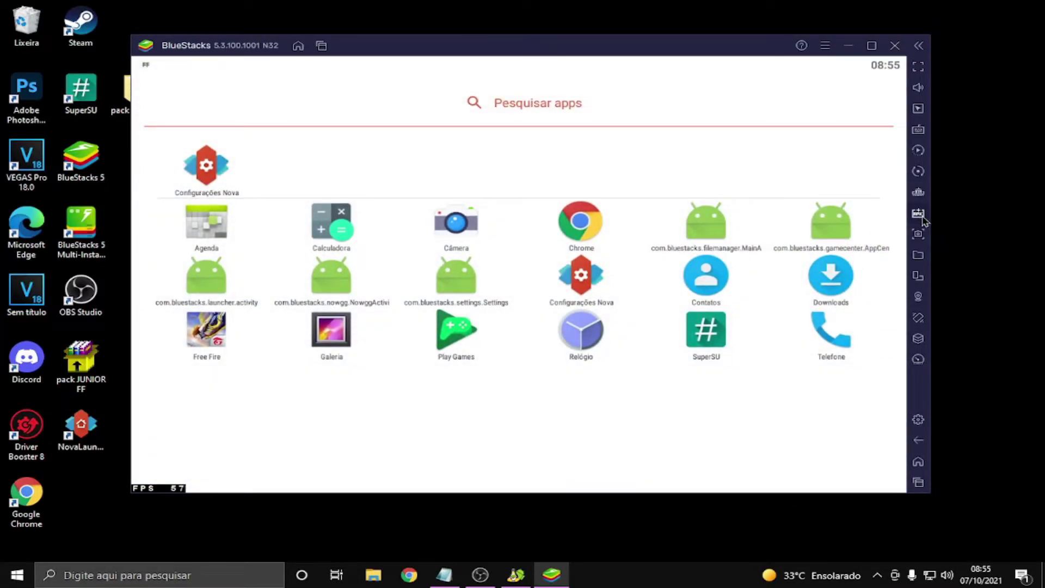
Install GLTOOLS JUNIOR FF.apk from the pack JUNIOR FF folder on the desktop (Área de Trabalho)
click(919, 218)
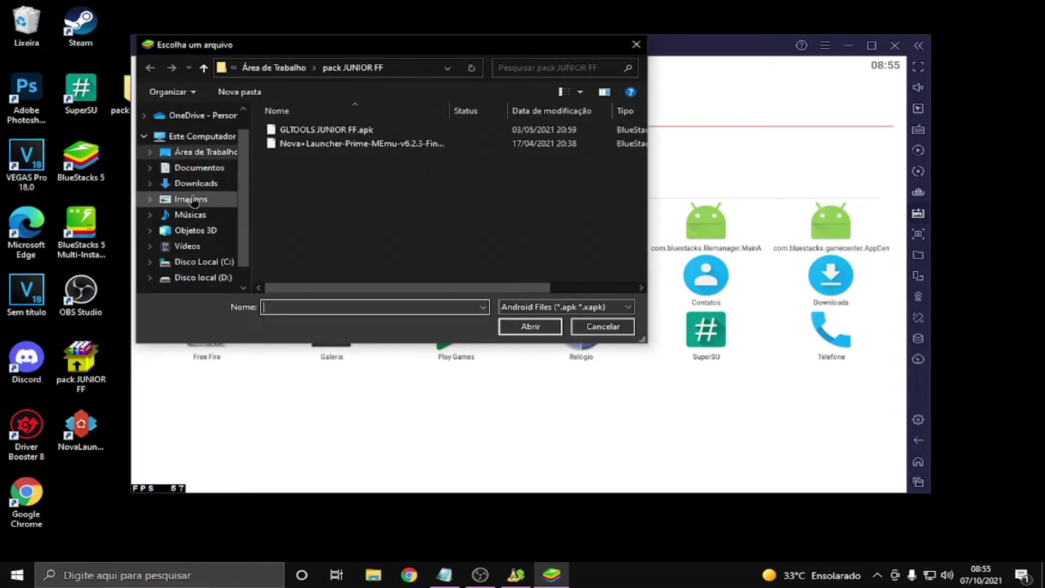
click(196, 183)
click(238, 153)
double_click(299, 135)
click(364, 130)
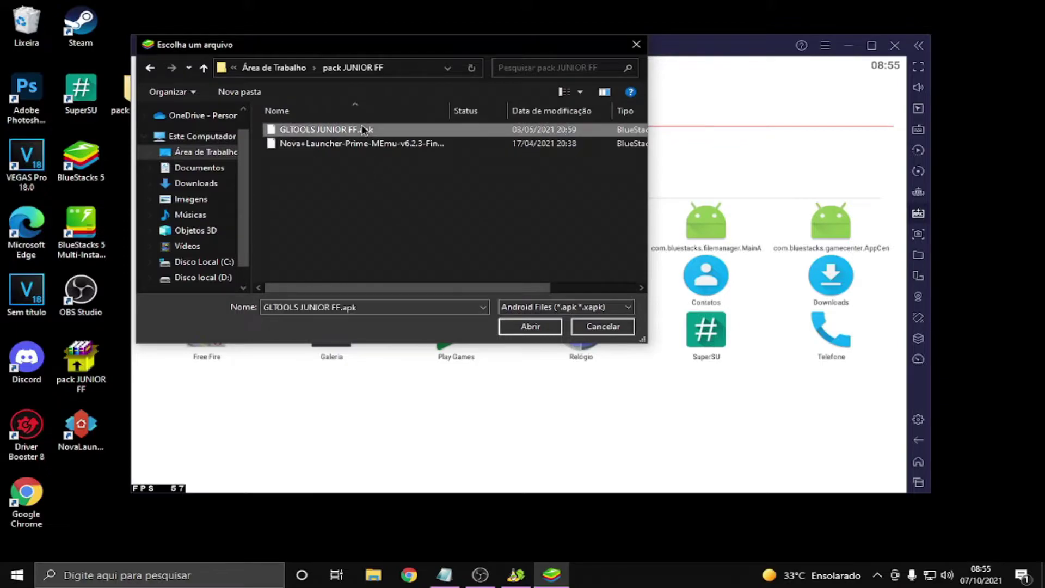
click(529, 327)
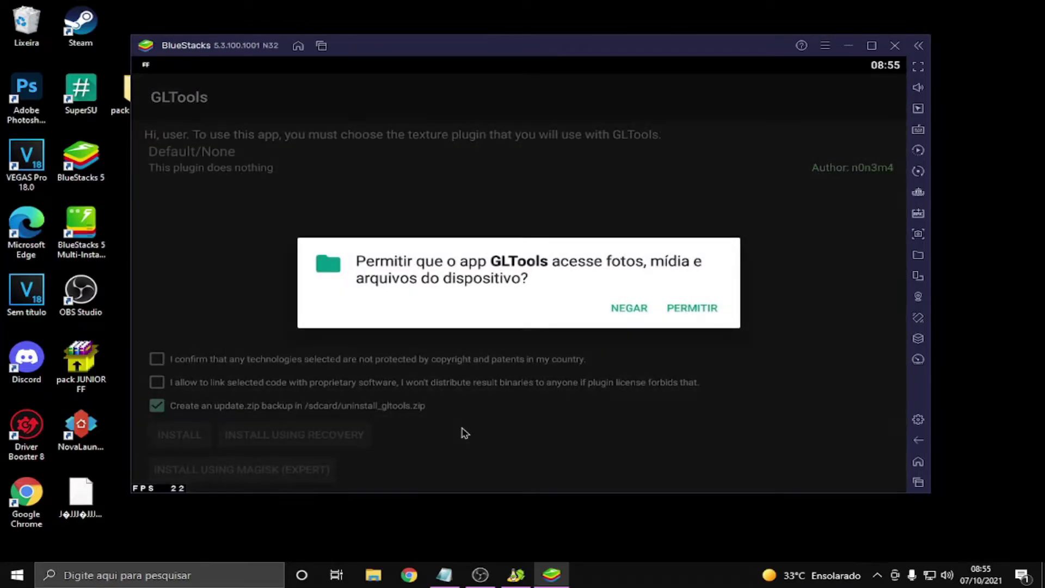
Allow GLTools file access, accept both plugin confirmations, and install the Default/None plugin with superuser access granted
click(692, 308)
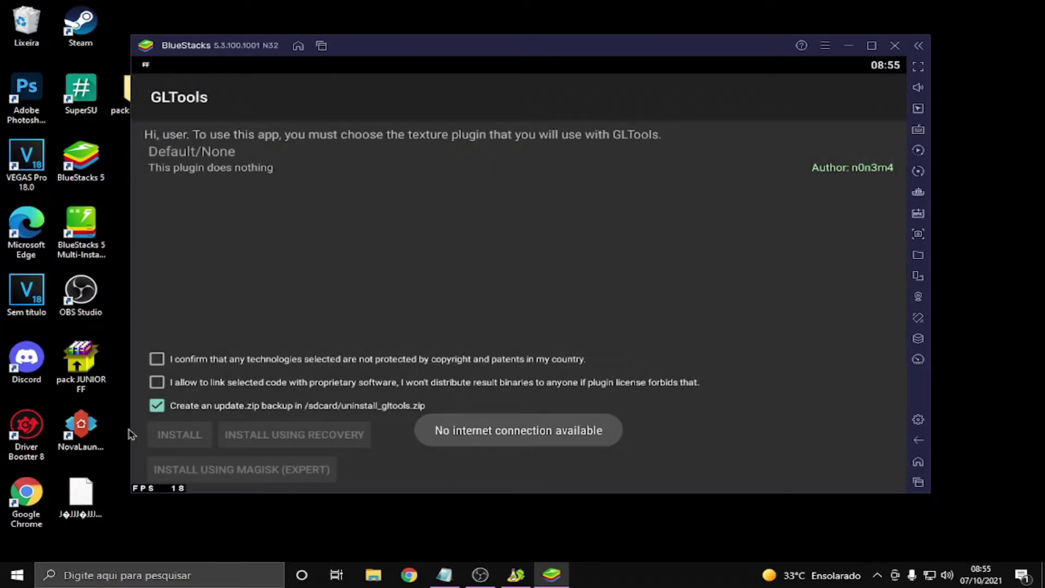
click(157, 383)
click(156, 359)
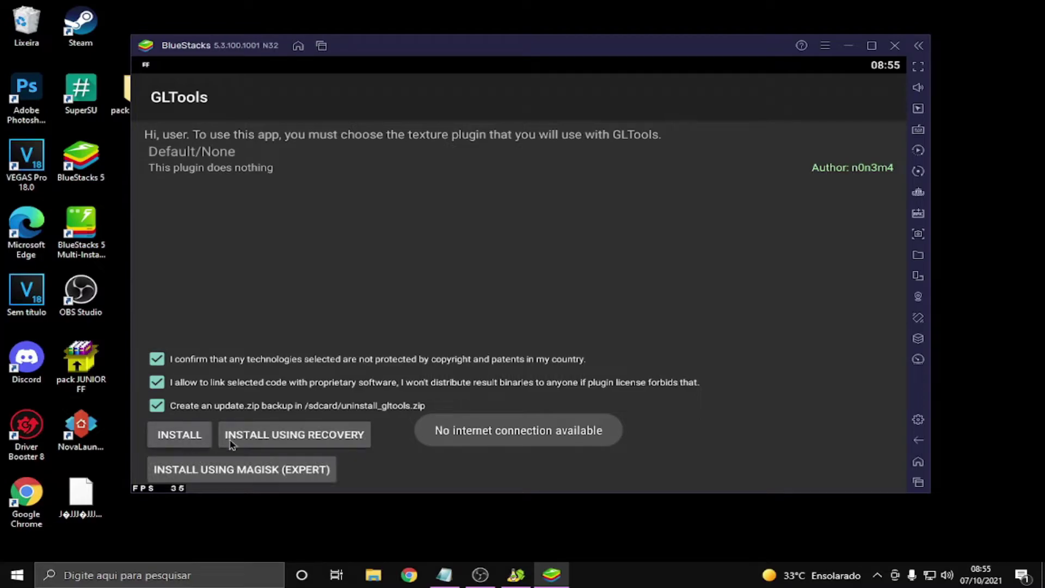
click(188, 438)
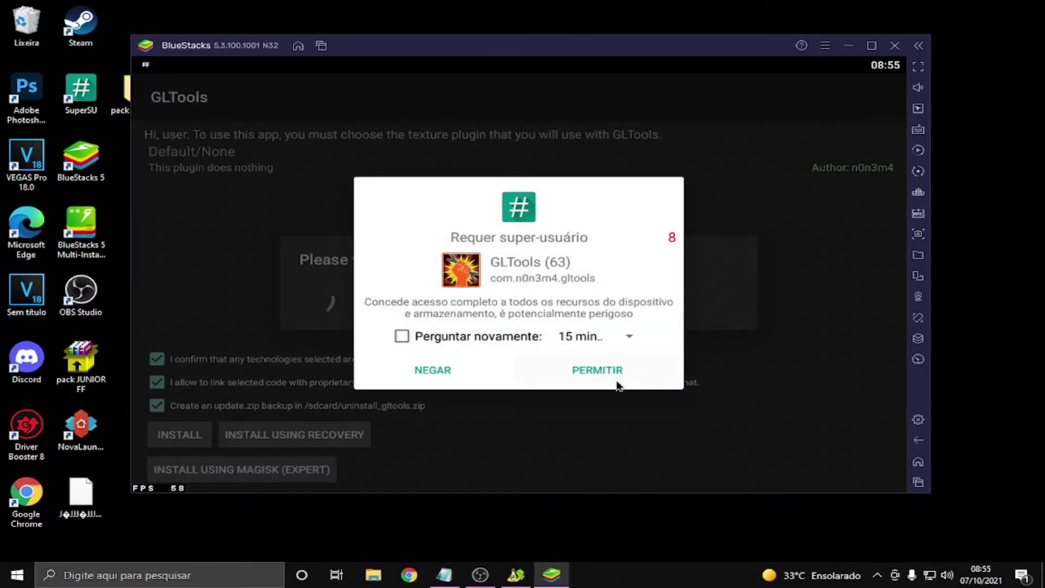
click(619, 375)
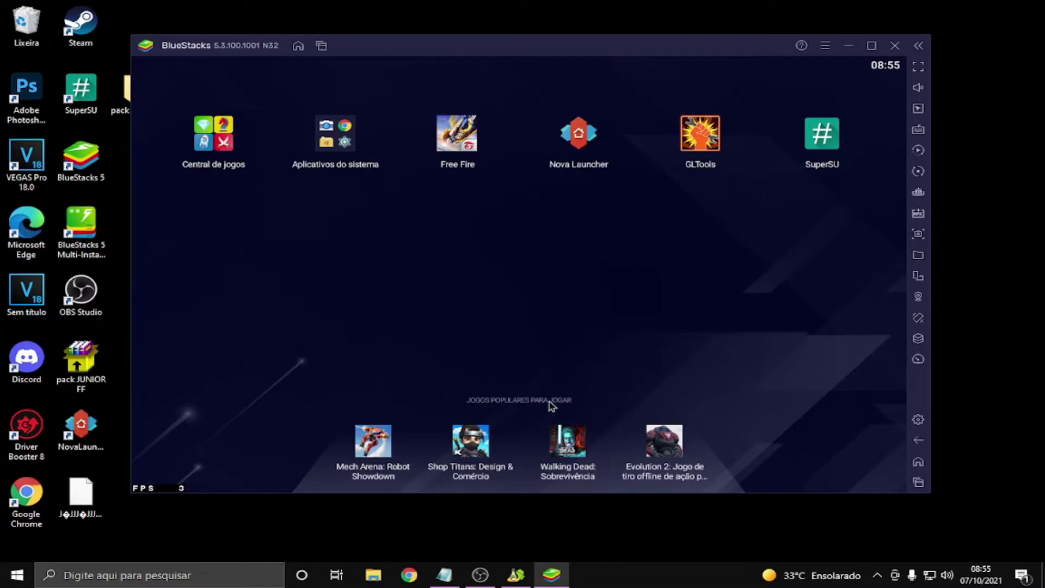
Open GLTools from the app drawer and enable custom settings for the Free Fire app
drag(494, 486, 566, 104)
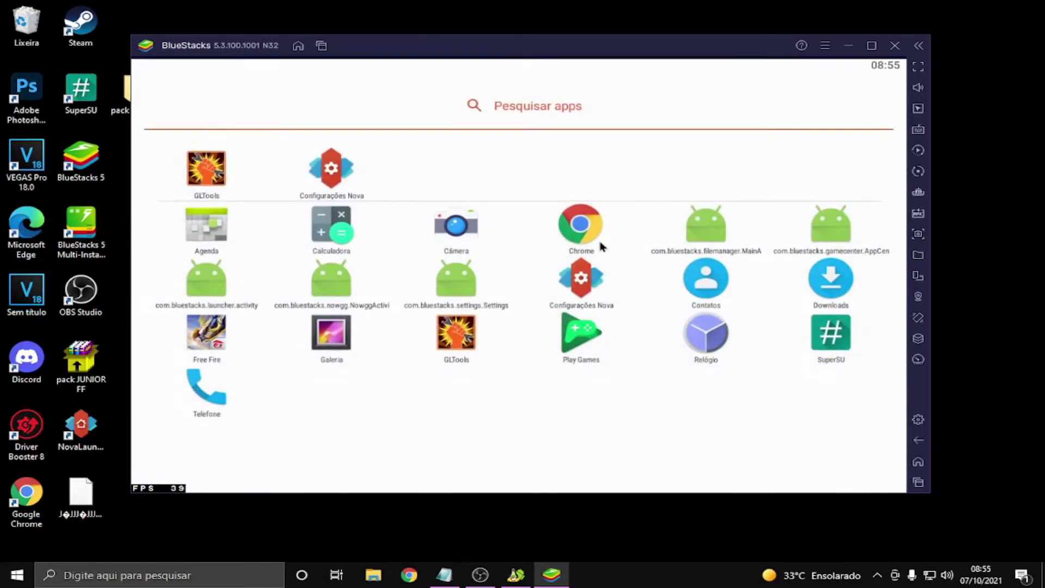
click(485, 366)
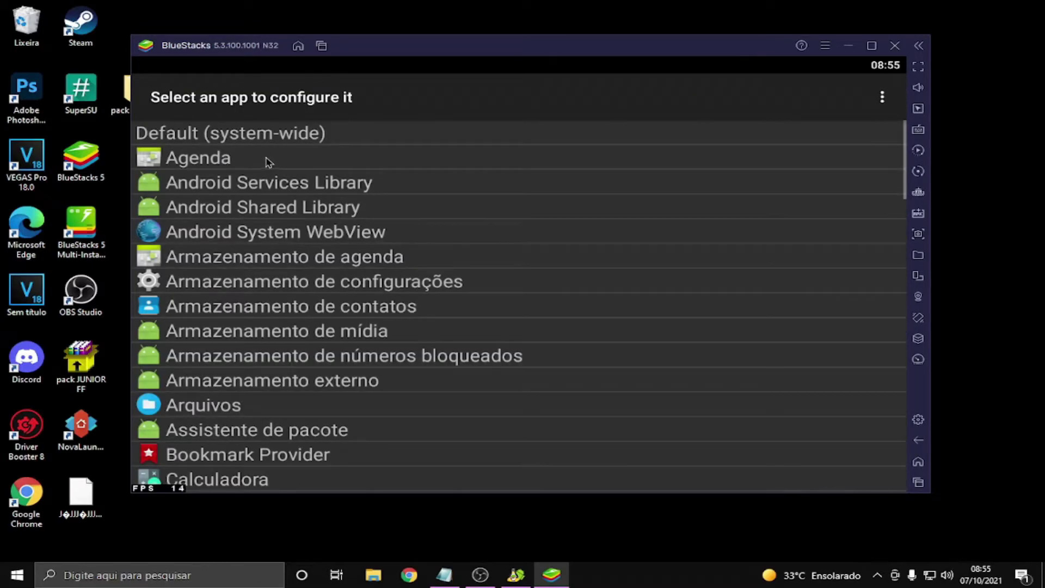
scroll(277, 252, down, 8)
scroll(277, 256, down, 4)
click(466, 253)
click(849, 163)
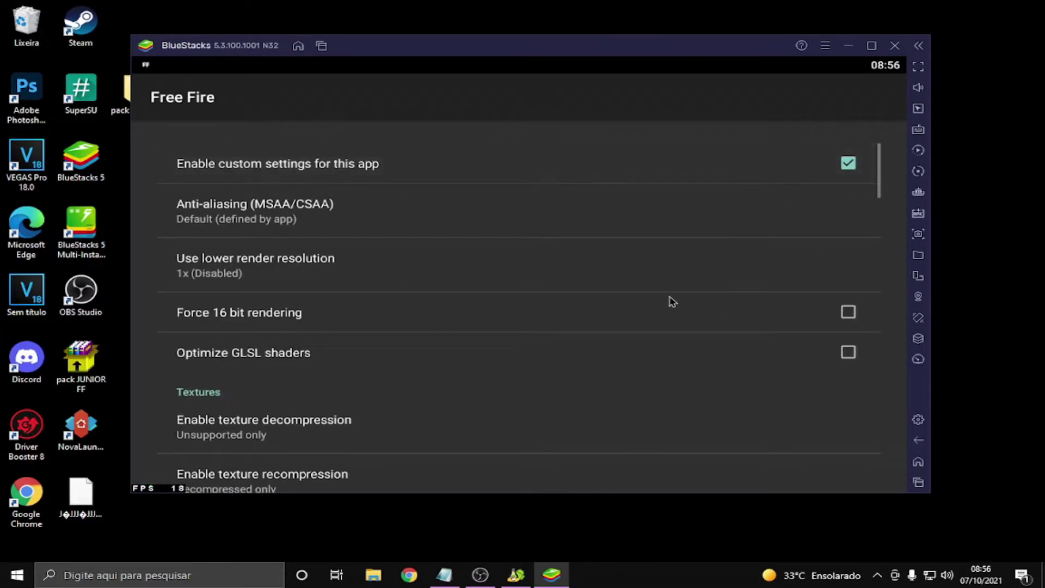
Set Free Fire's Downscale textures option to Limit to 4x4
scroll(492, 246, down, 3)
click(337, 400)
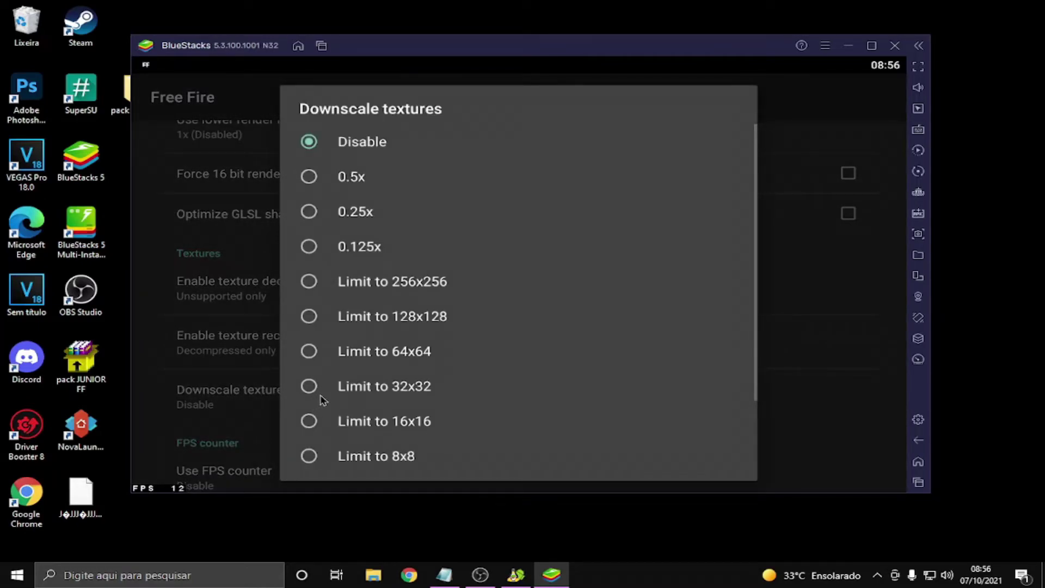
scroll(609, 252, down, 3)
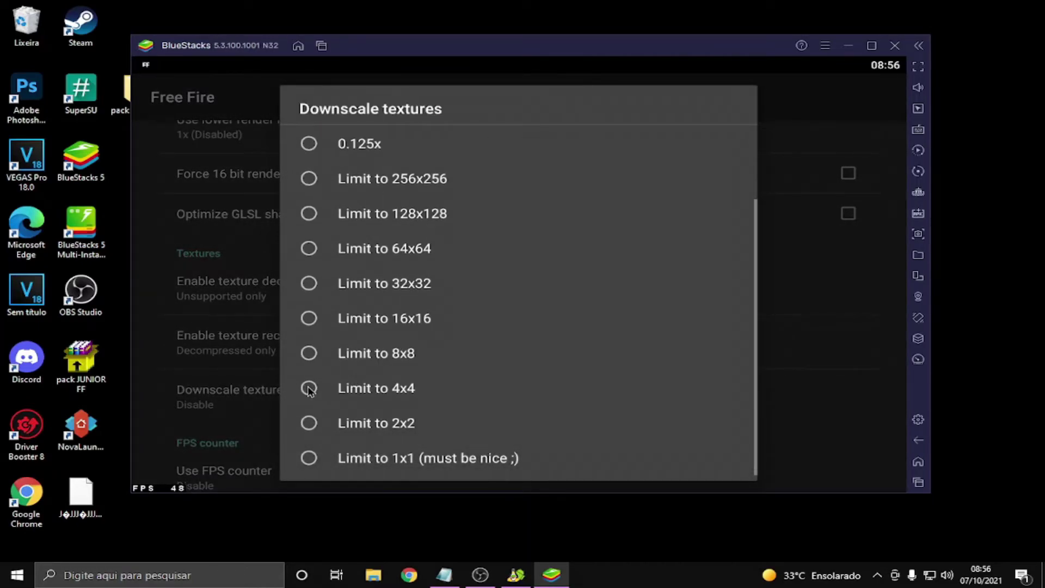
click(309, 389)
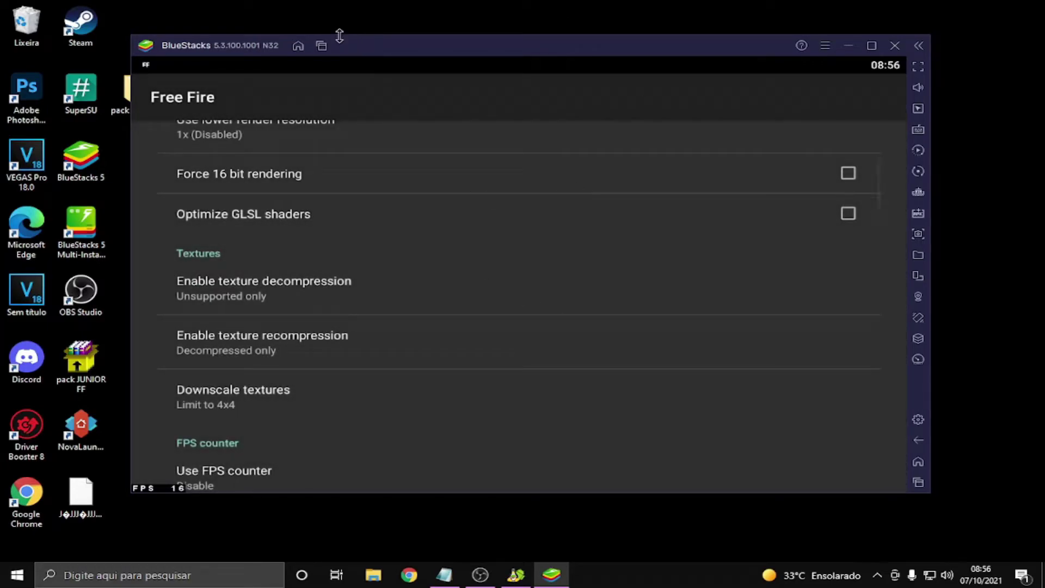
Close GLTools and set BlueStacks Launcher as the home app permanently (Sempre)
click(918, 482)
click(690, 98)
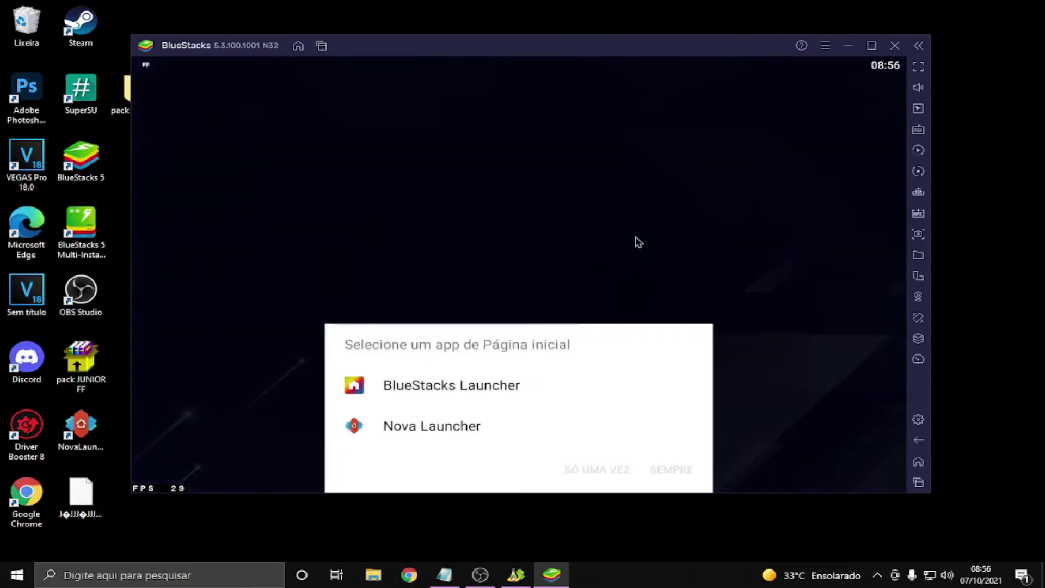
click(553, 400)
click(682, 469)
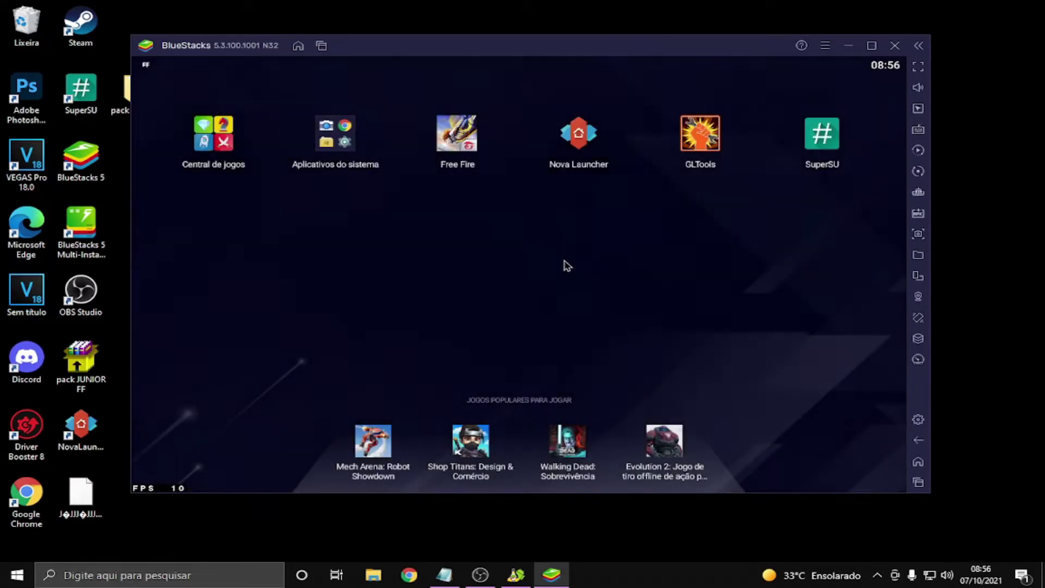
Launch Free Fire, get past the login screen, and dismiss the event pop-up and daily rewards to reach the lobby
click(457, 133)
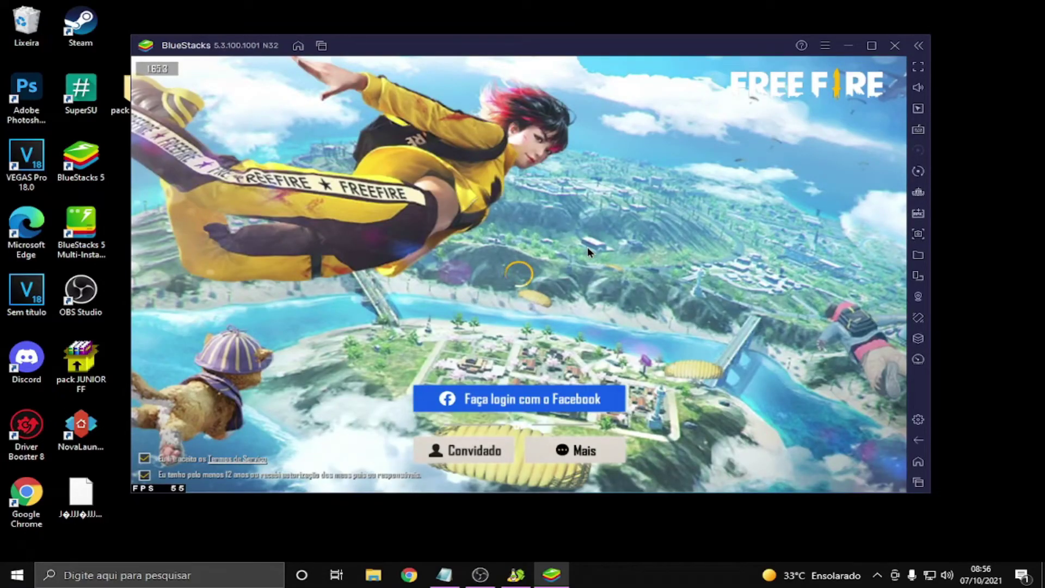
click(571, 312)
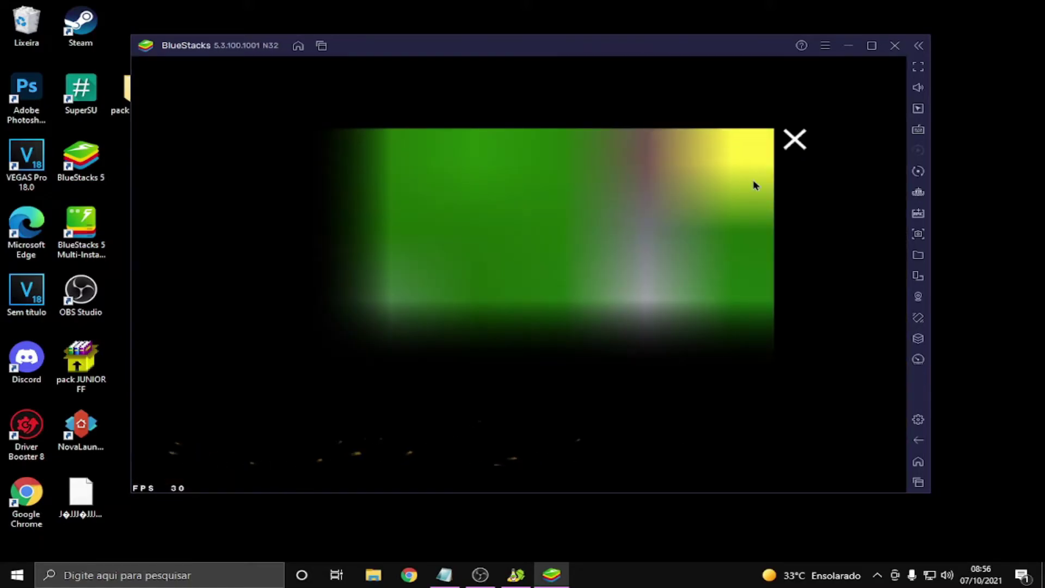
click(794, 142)
click(795, 143)
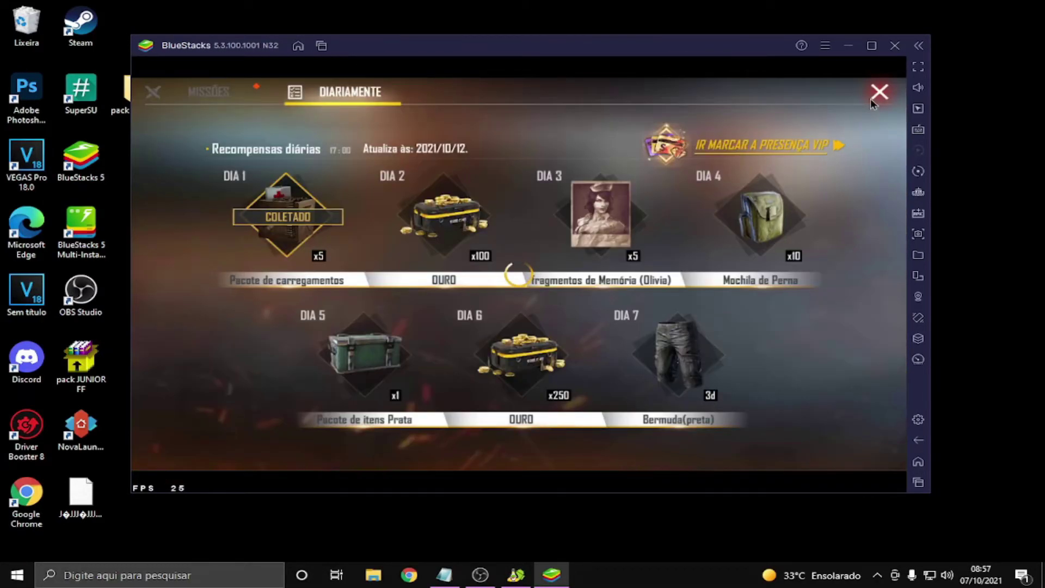
click(874, 101)
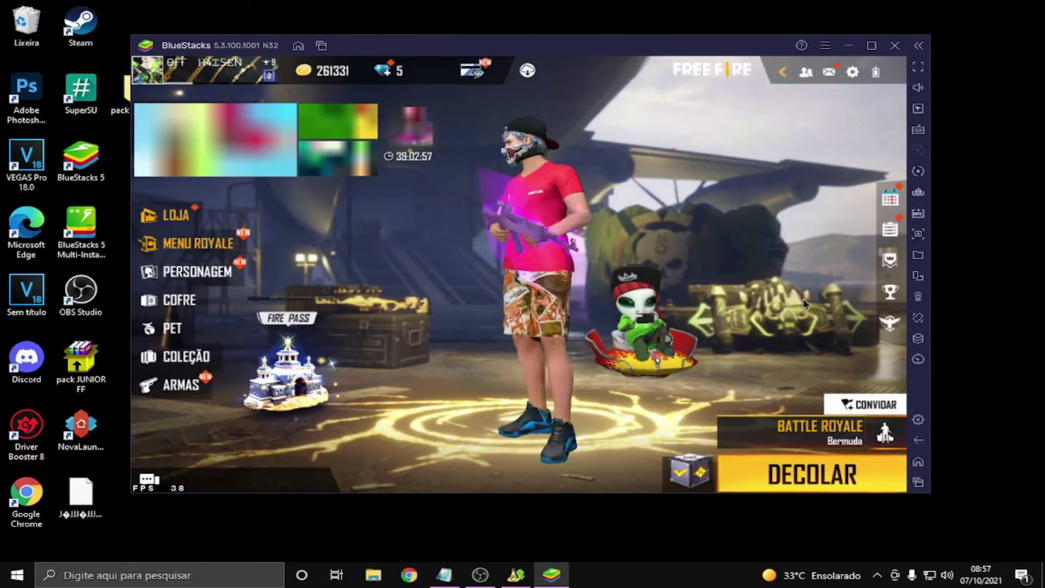
Open the game mode selection, accept the gold reward, and start a Treinamento session
click(803, 430)
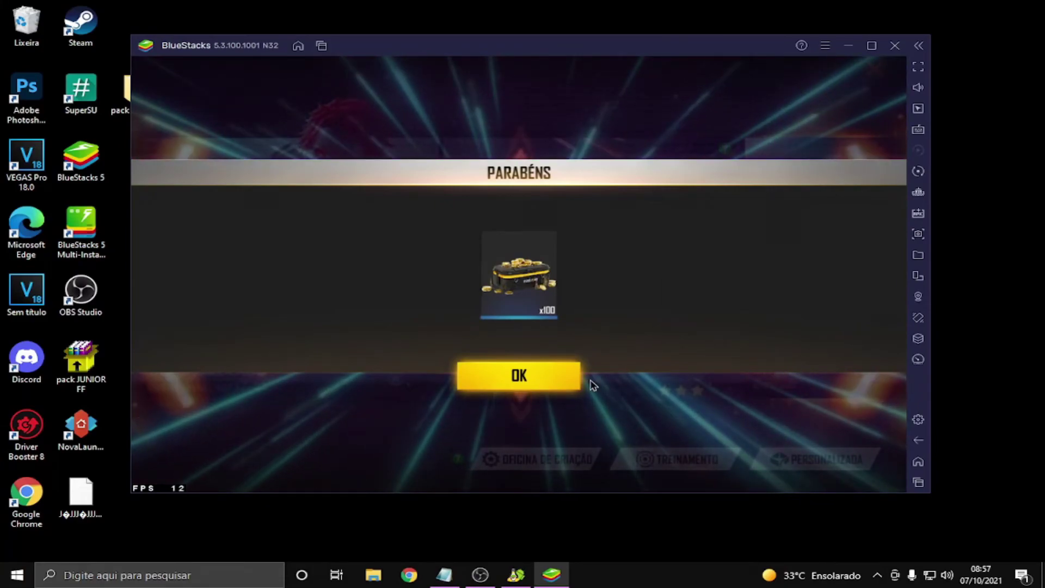
click(577, 381)
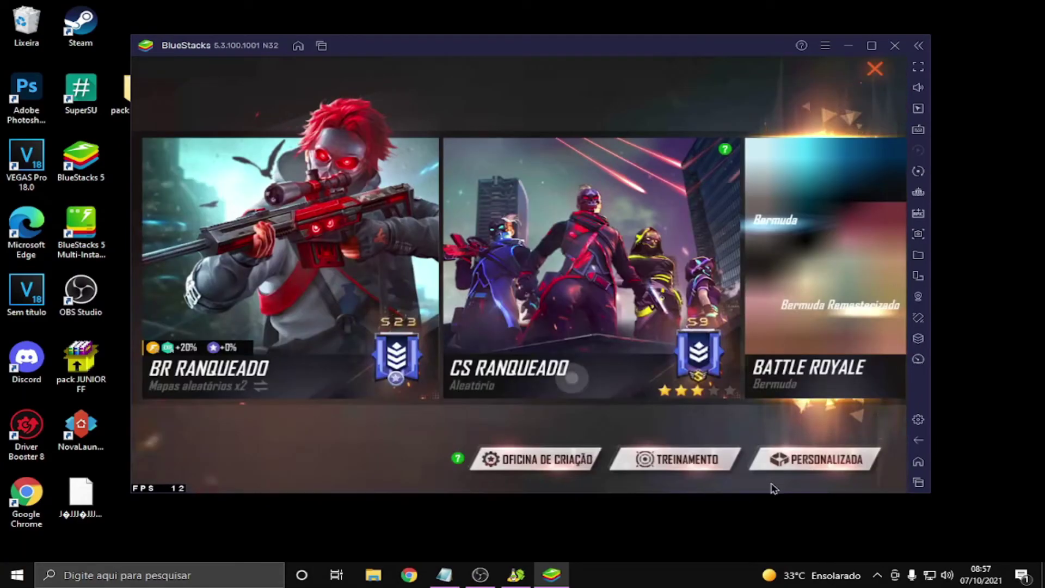
click(689, 459)
click(811, 474)
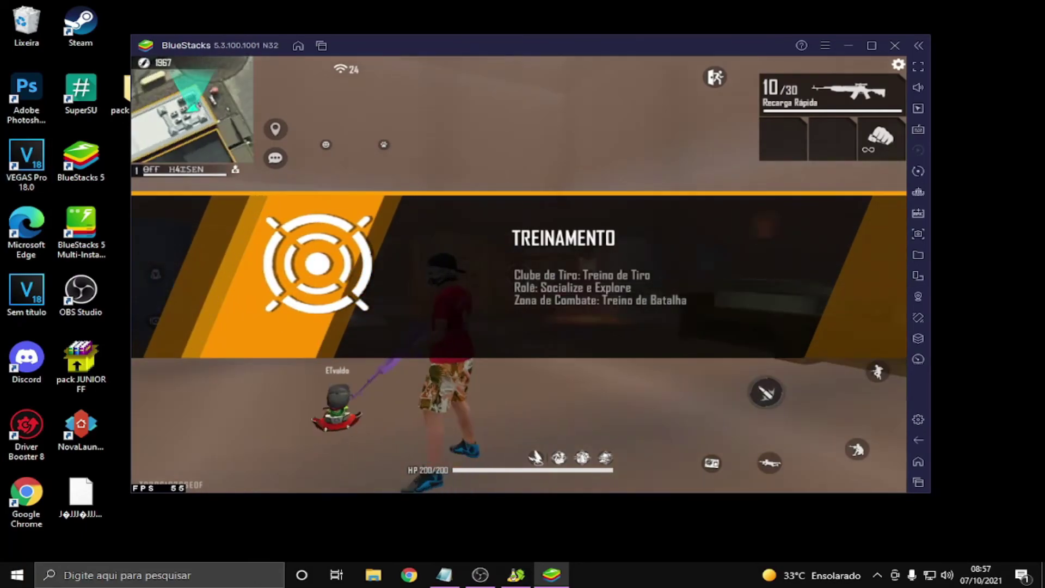
Switch the character to bare fists and perform two emotes from the emote wheel to check the in-game graphics
key(3)
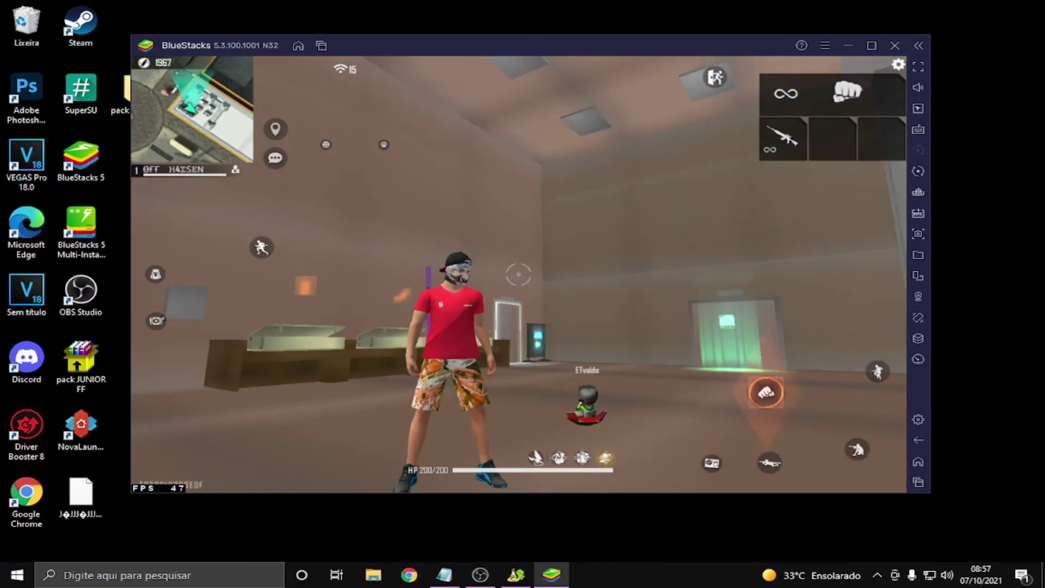
key(b)
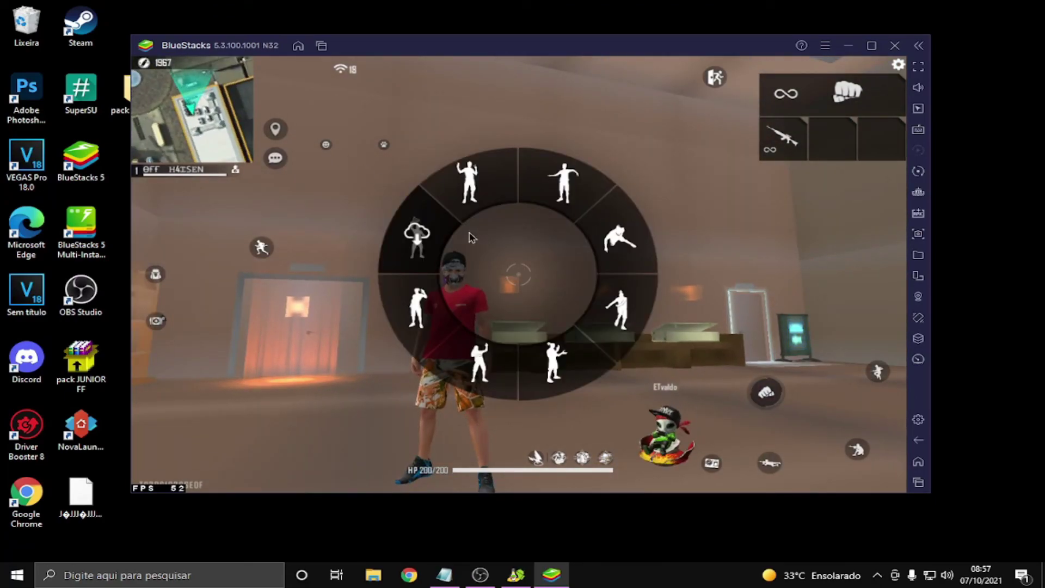
click(468, 182)
key(b)
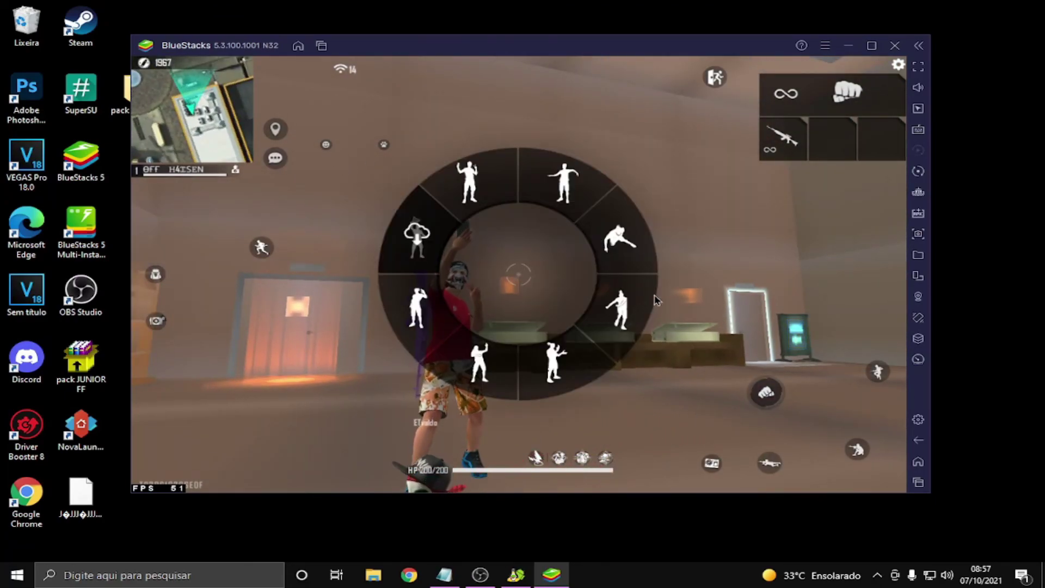
click(419, 319)
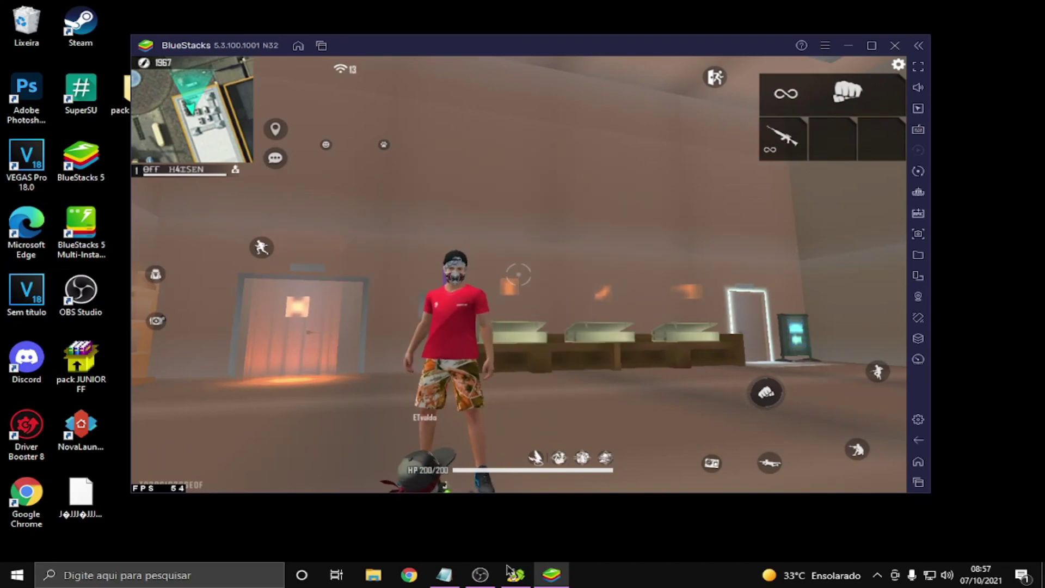